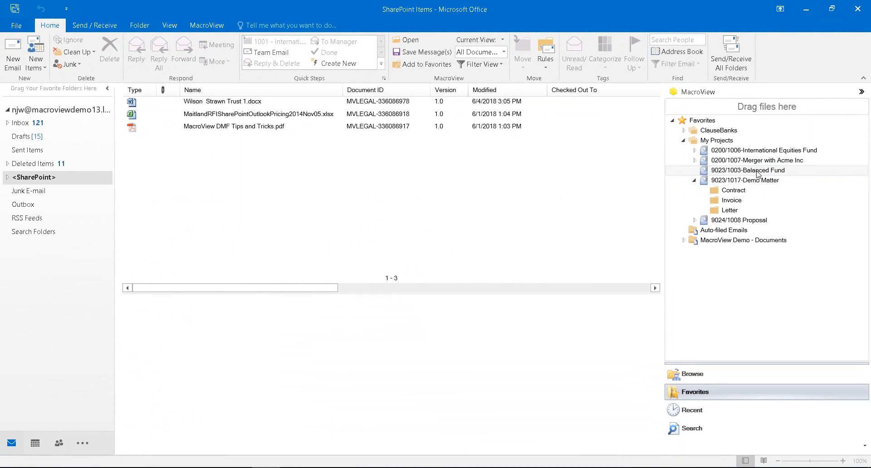
- File the inbox email "Quotation for Renewal [9023/1003]" through the MacroView drop zone and preview the saved copy in 9023/1003-Balanced Fund
click(15, 124)
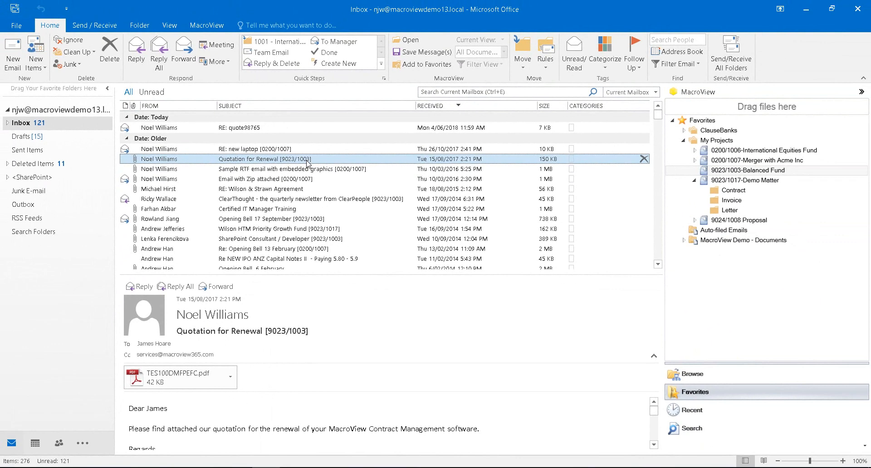
drag(307, 163, 777, 111)
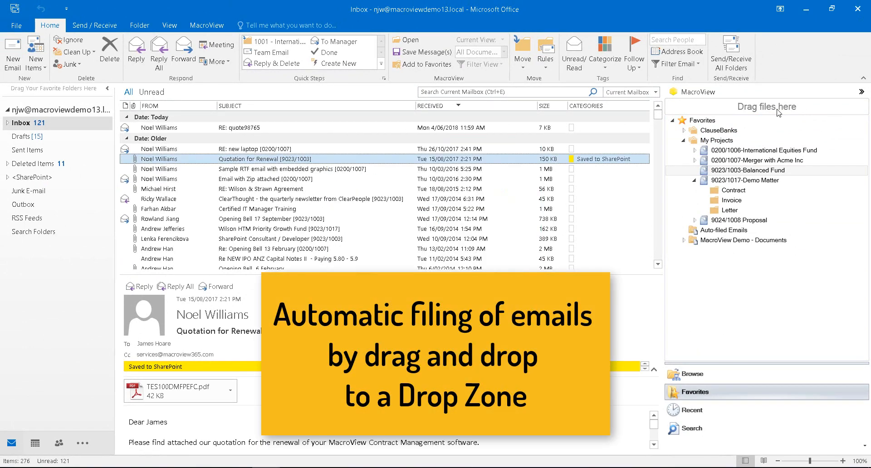
click(758, 173)
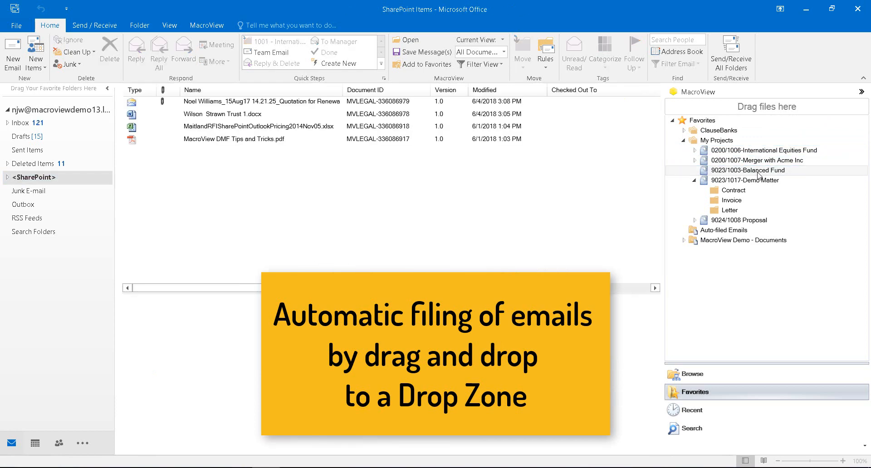
click(227, 105)
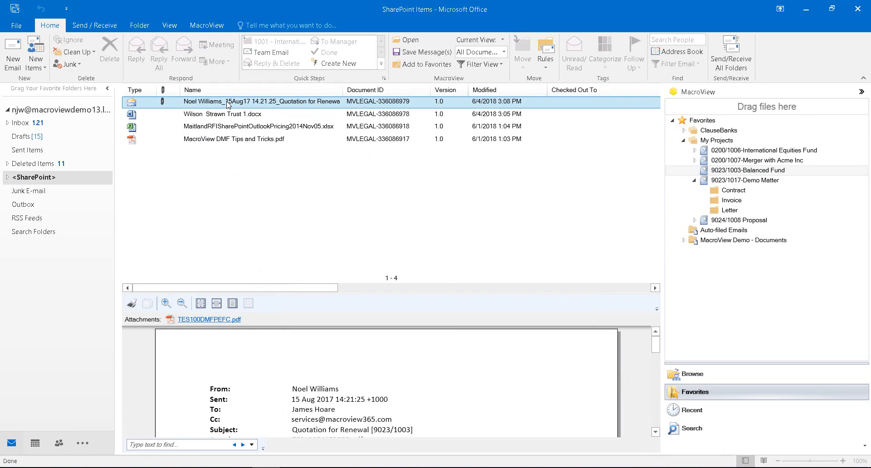
- File the inbox email "Opening Bell 17 September [9023/1003]" automatically through the MacroView drop zone
click(20, 123)
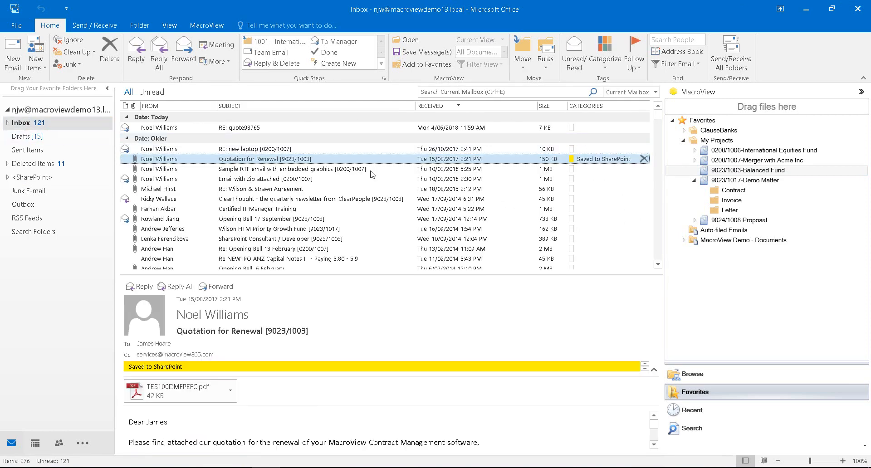
click(310, 219)
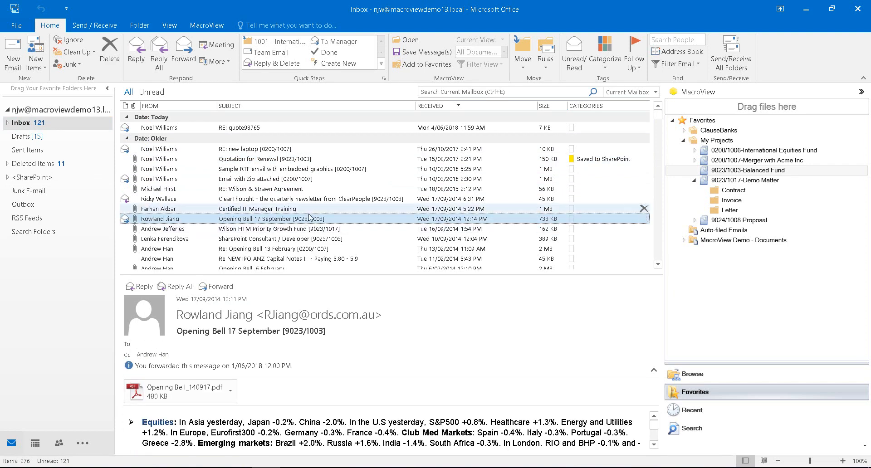
drag(306, 224, 777, 110)
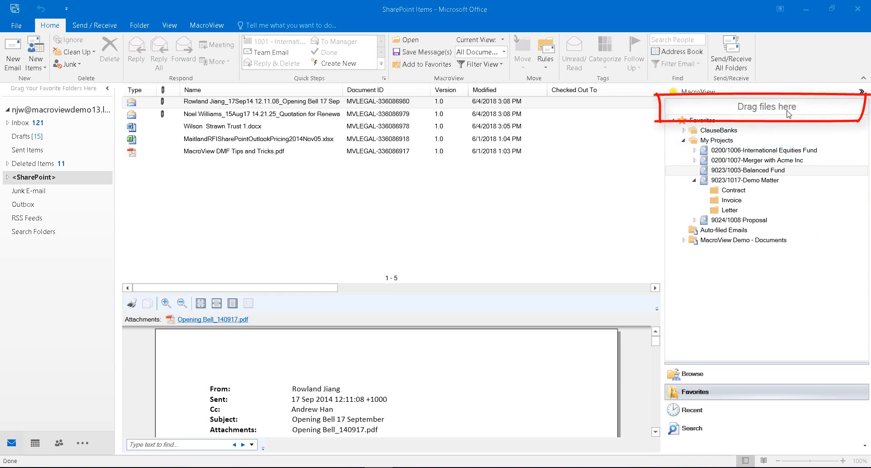
click(683, 374)
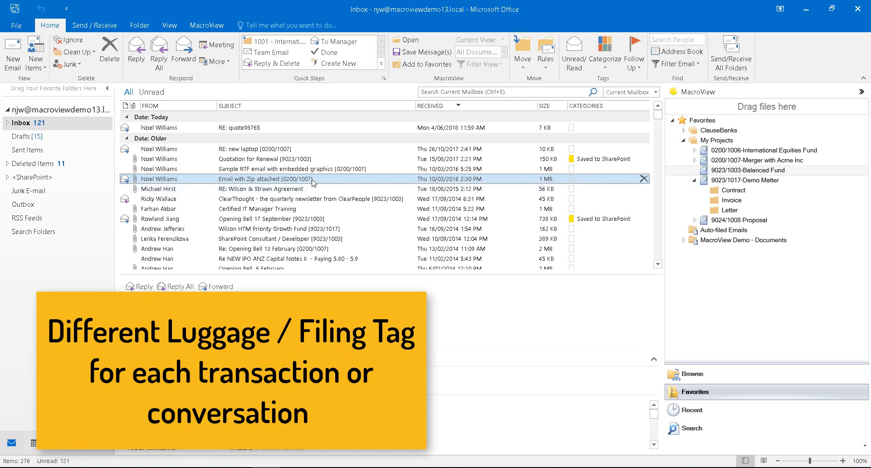
- File the email "Email with Zip attached [0200/1007]" through the drop zone and select a saved message in 0200/1007-Merger with Acme Inc
drag(313, 181, 744, 112)
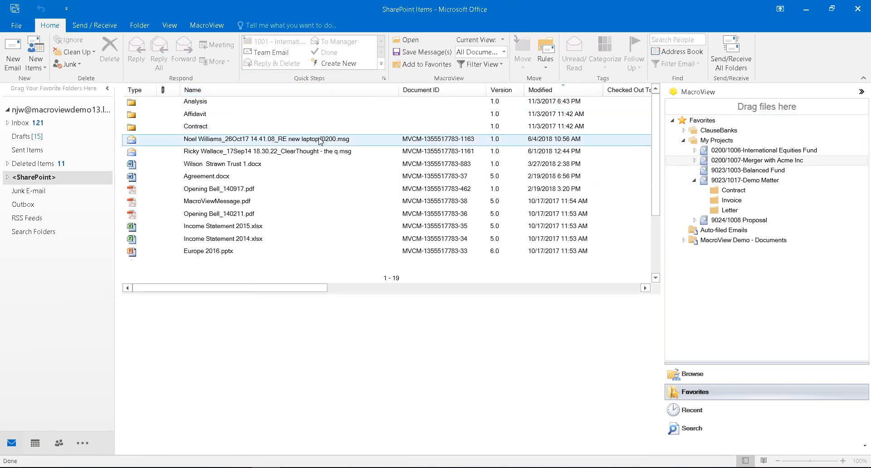
click(320, 139)
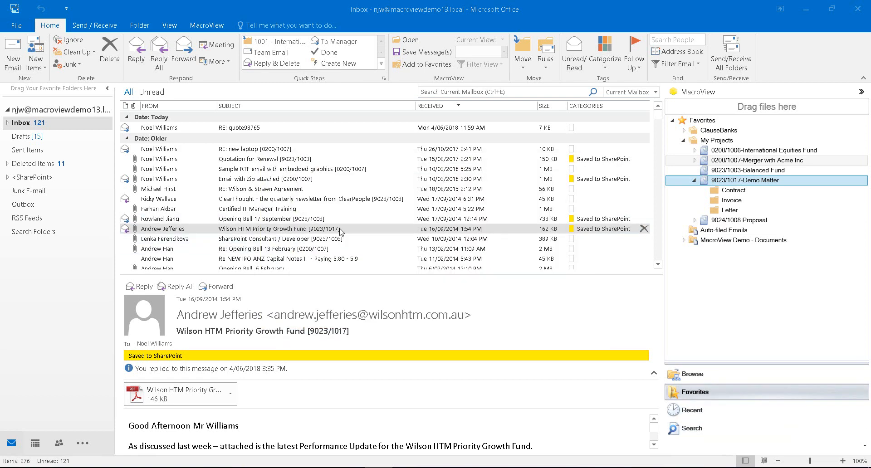
- Reply to the email "Wilson HTM Priority Growth Fund [9023/1017]" with the text "Sample reply", keeping the filing tag in the subject, and send it
double_click(341, 230)
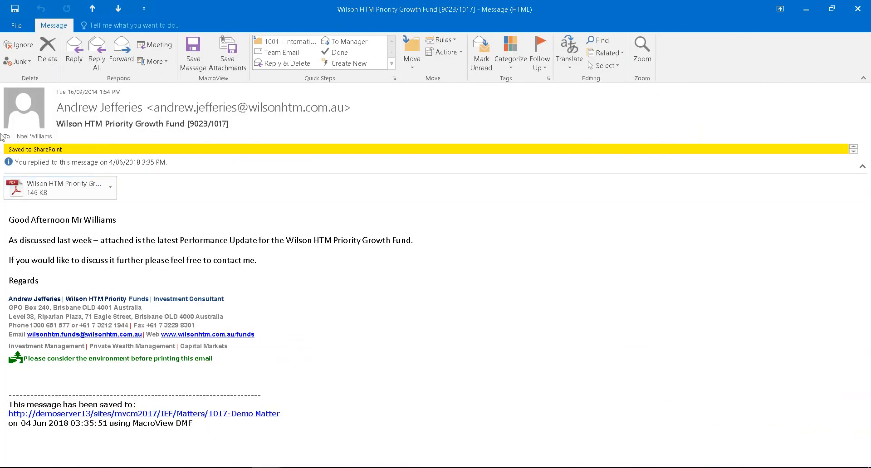
click(75, 52)
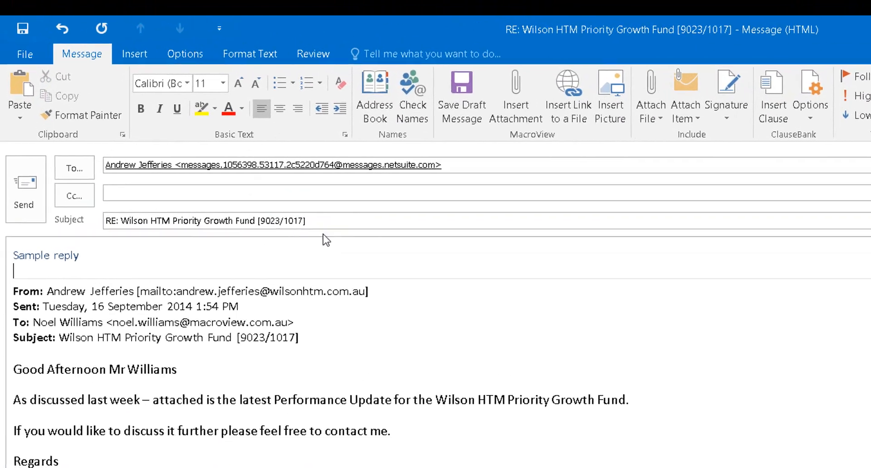
drag(314, 222, 258, 226)
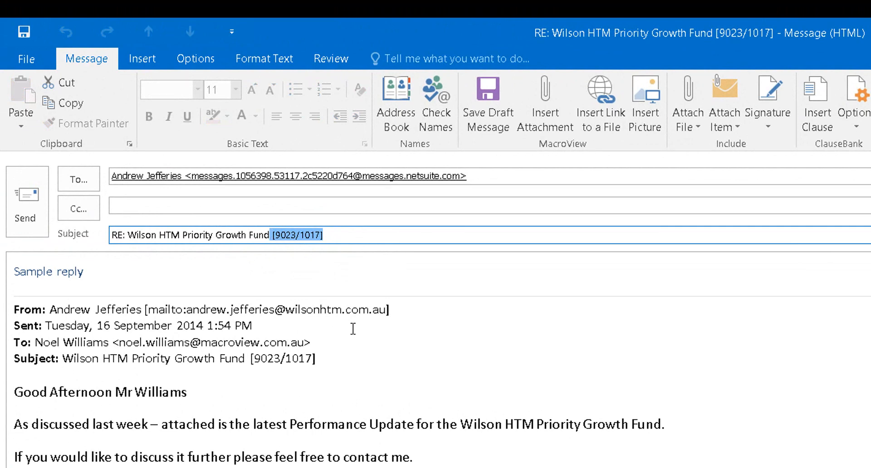
click(15, 202)
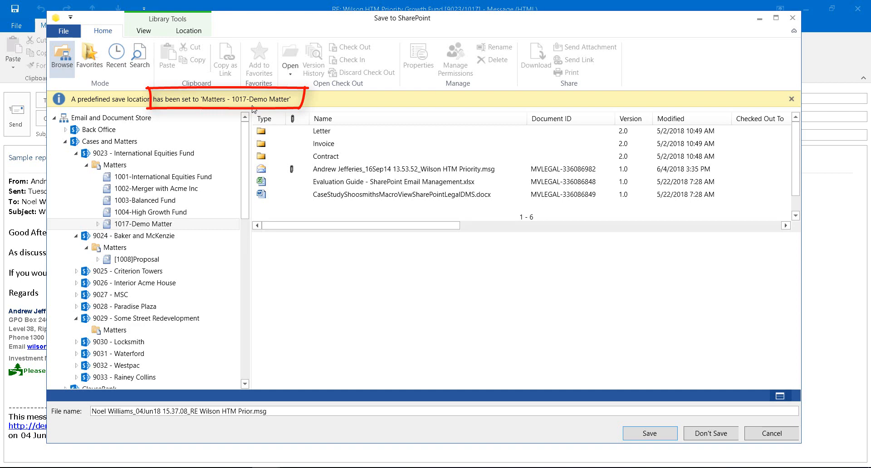
- Save the sent reply in the Invoice folder of 1017-Demo Matter and preview the stored message from the favorites
click(98, 223)
click(97, 224)
click(132, 249)
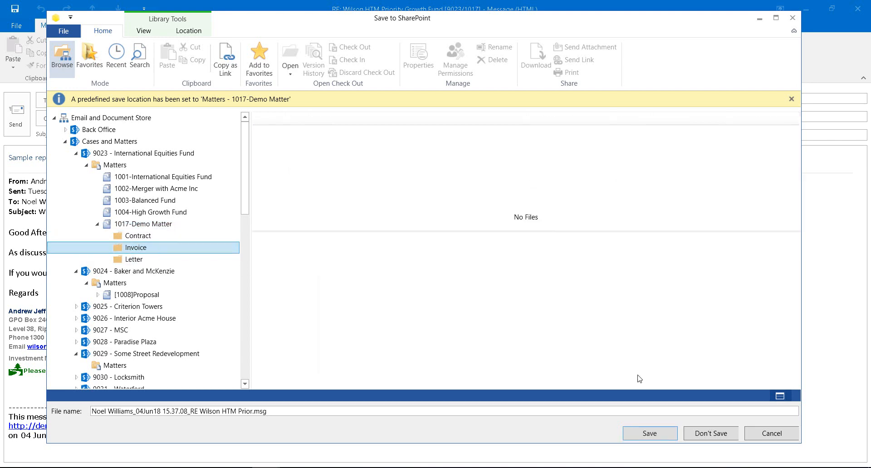
click(645, 437)
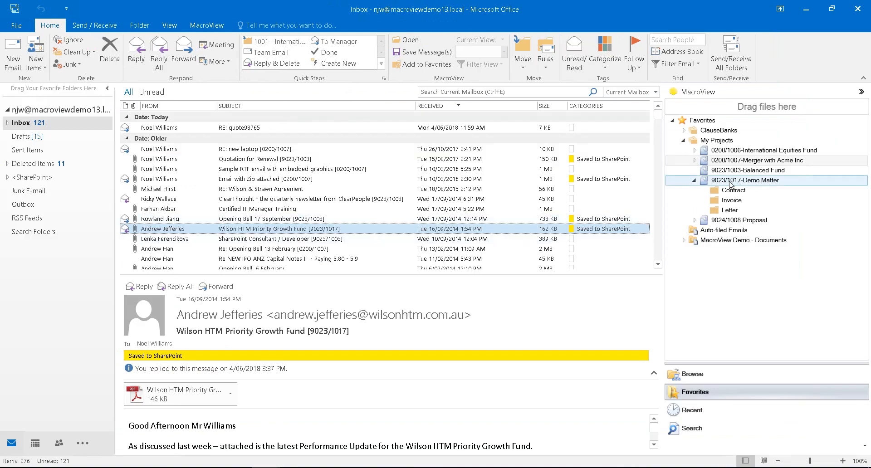
click(739, 204)
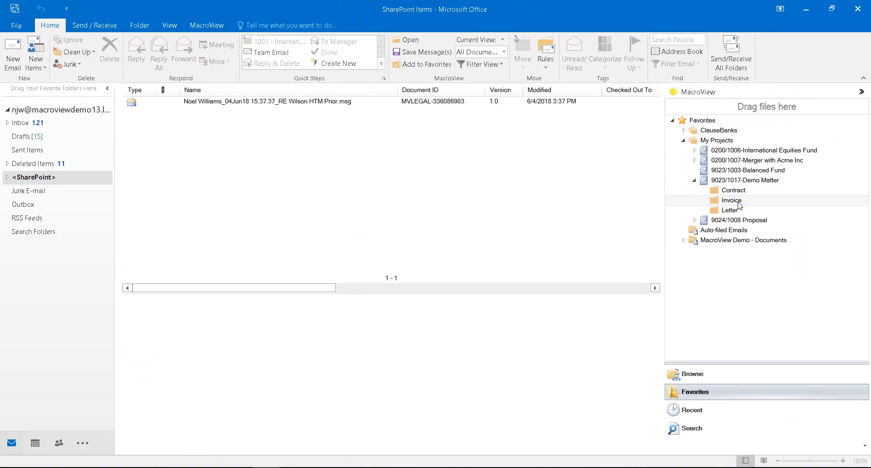
click(337, 106)
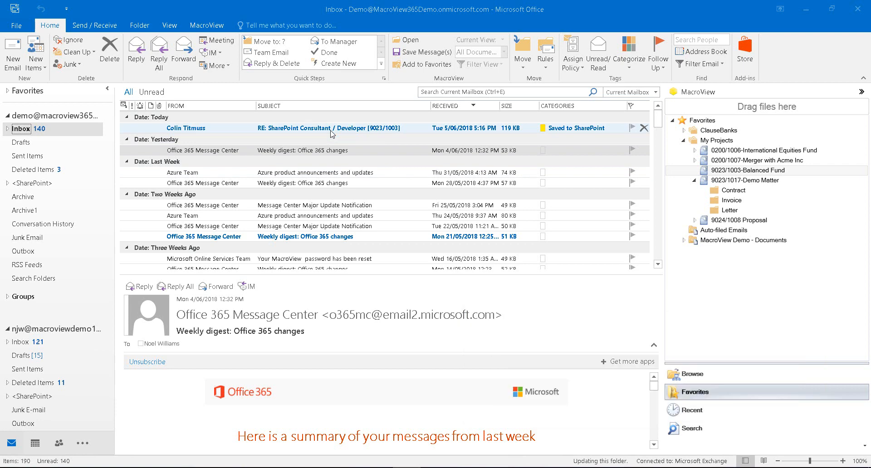
- Look for the automatically filed "RE: SharePoint Consultant / Developer [9023/1003]" email in the recent files and in 9023/1003-Balanced Fund
click(704, 411)
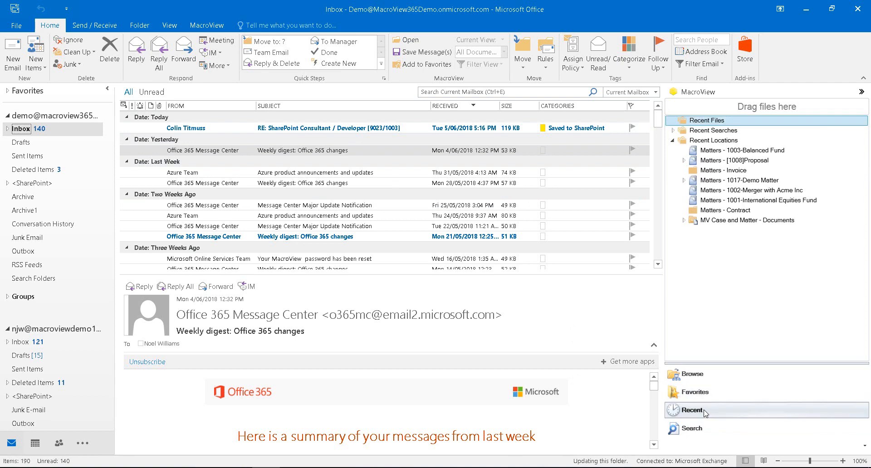
click(723, 122)
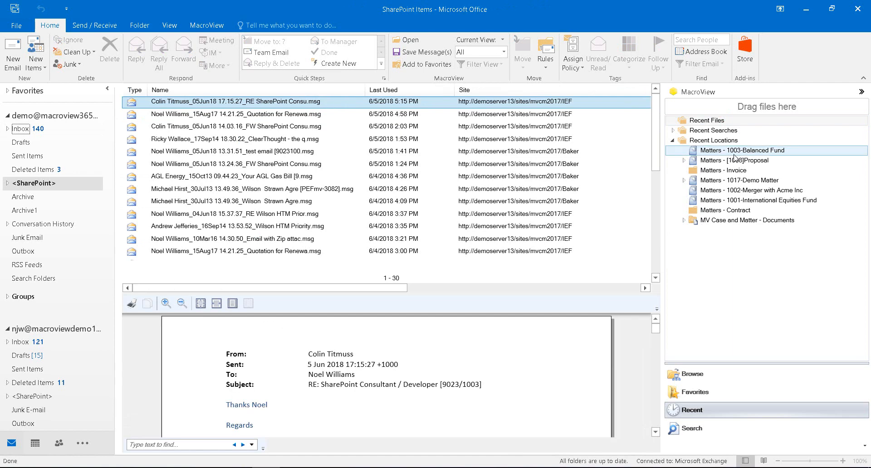
click(700, 396)
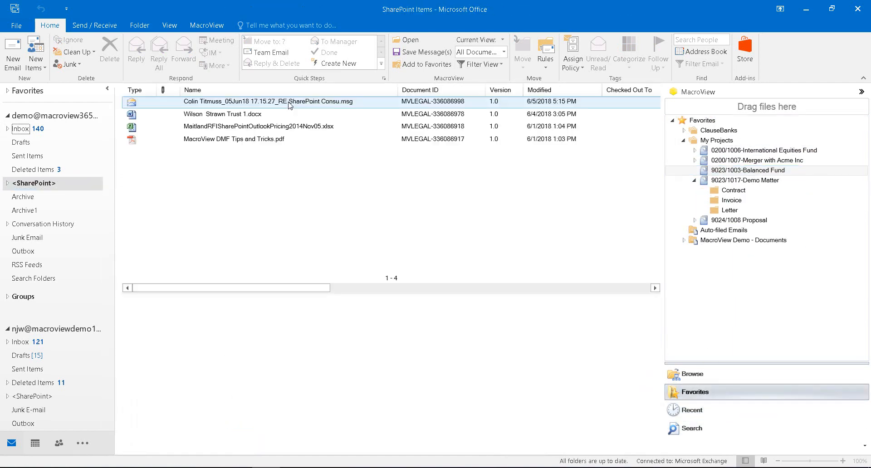
click(290, 104)
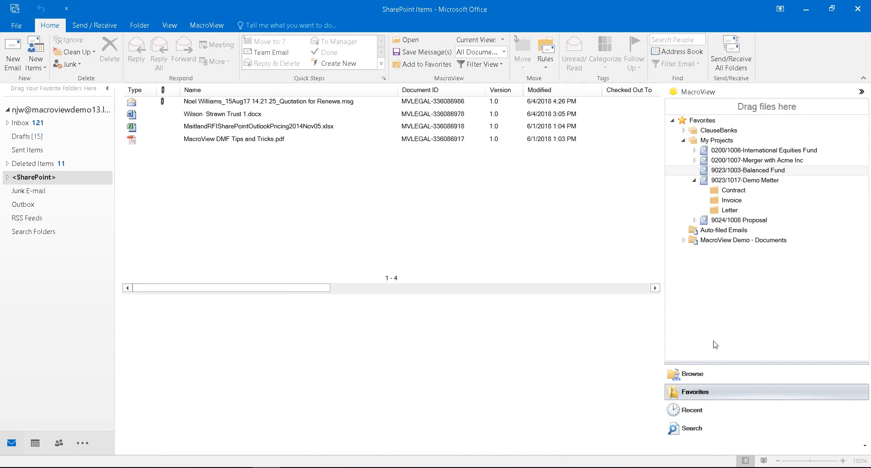
- Create a new email from the 9023/1003-Balanced Fund favorite and highlight the filing tag [9023/1003] in its subject
right_click(756, 174)
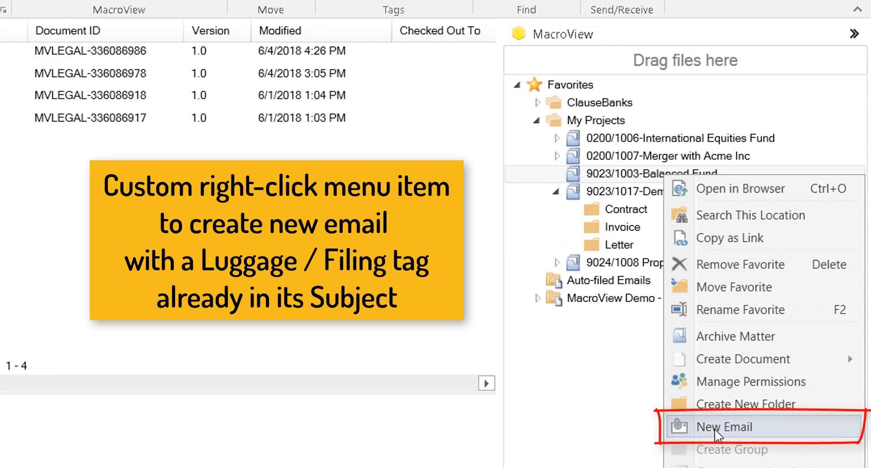
click(716, 428)
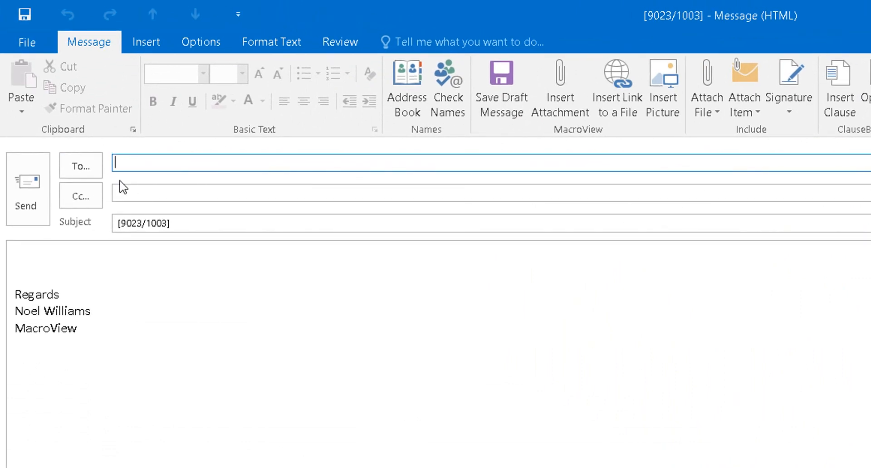
click(119, 224)
drag(188, 228, 75, 222)
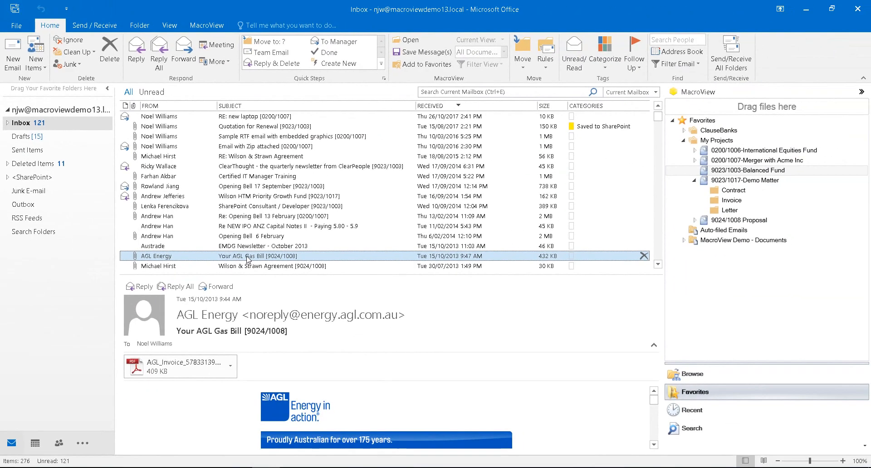
- File the email "Your AGL Gas Bill [9024/1008]" through the drop zone, choosing [1008]Proposal under 9024 - Baker and McKenzie as its save location
drag(249, 259, 760, 108)
drag(761, 109, 760, 109)
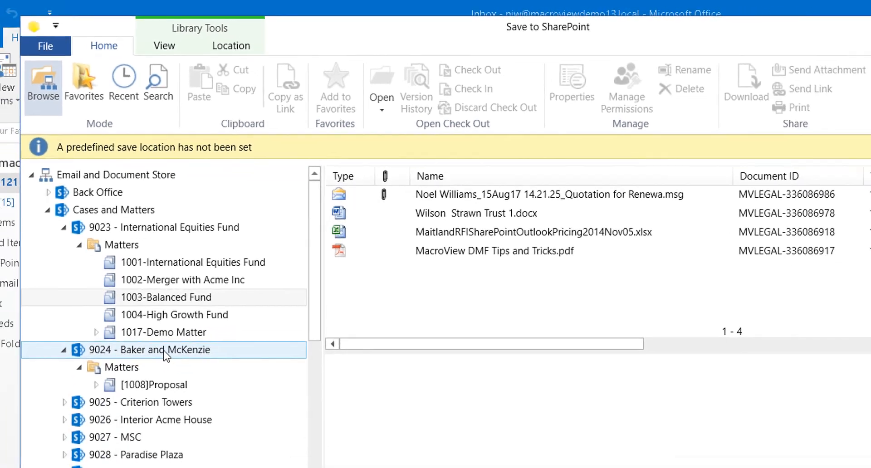
click(153, 384)
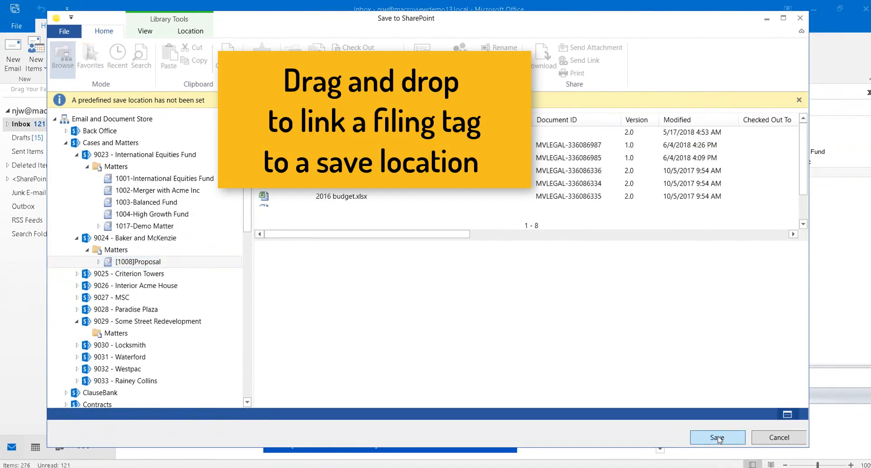
click(718, 438)
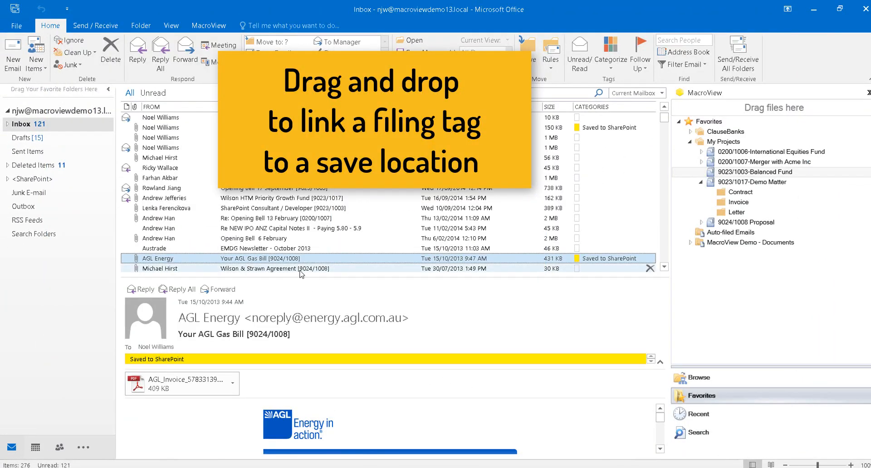
- File the email "Wilson & Strawn Agreement [9024/1008]" through the drop zone and check the saved messages in 9024/1008 Proposal
drag(299, 273, 773, 114)
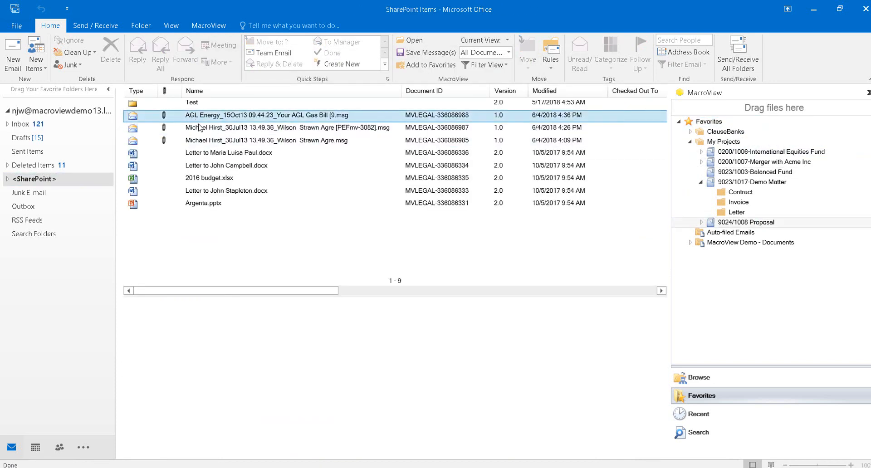
click(199, 129)
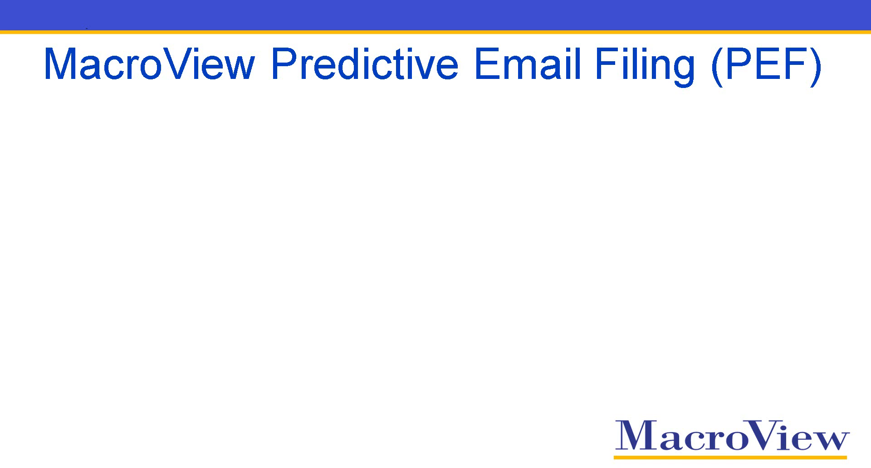
key(Right)
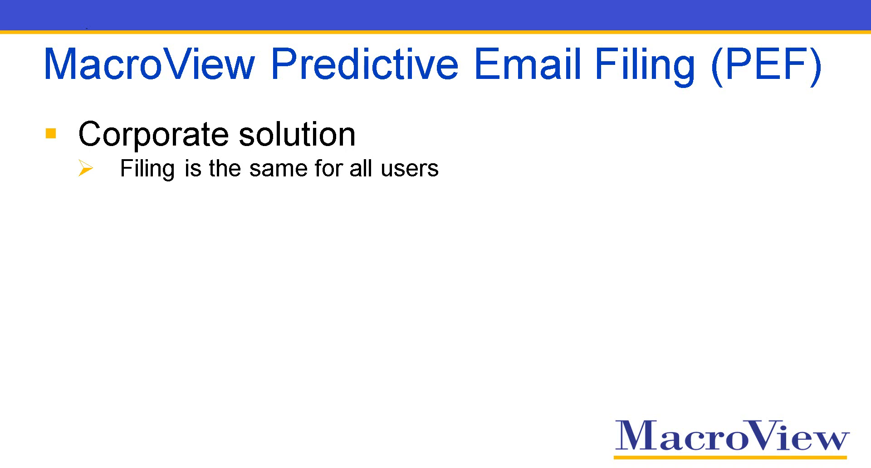
key(Right)
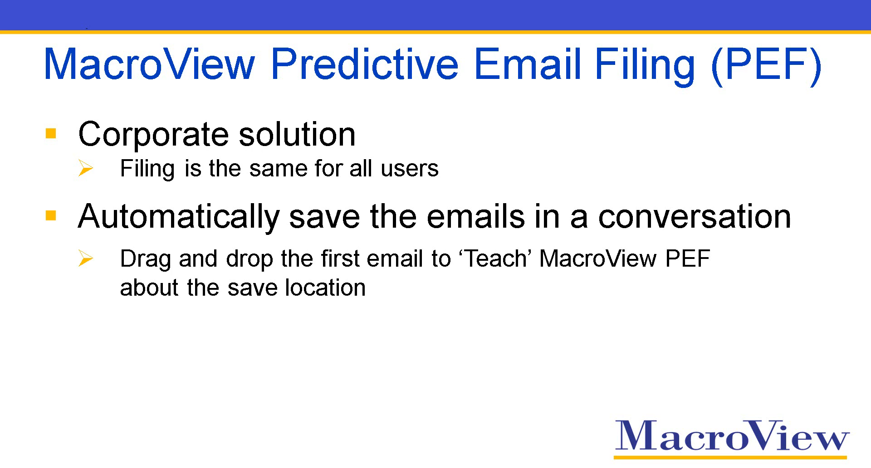